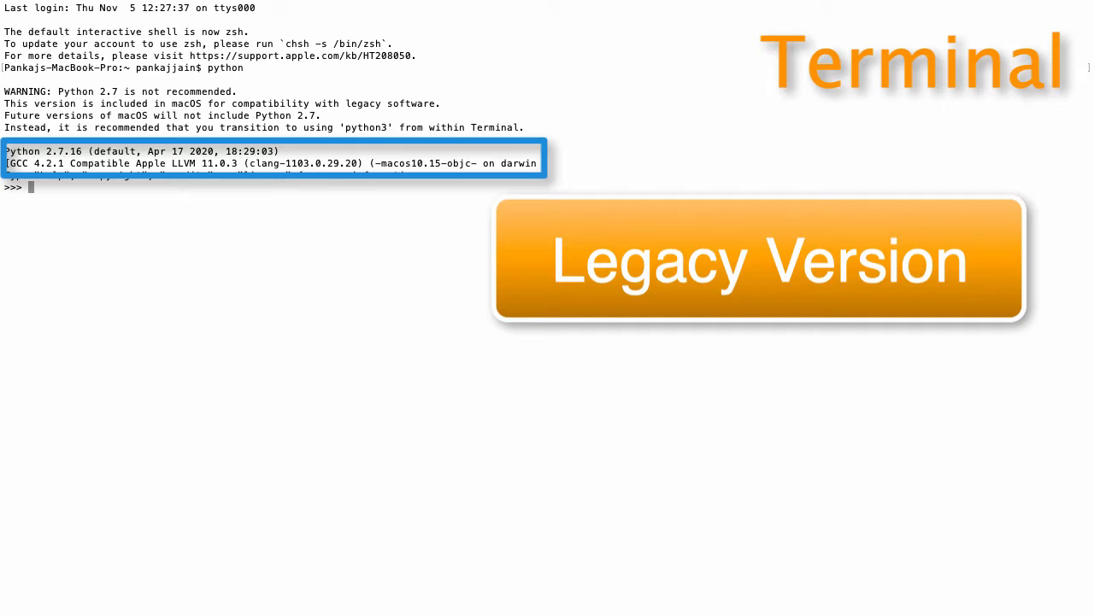
# Start python3 in Terminal to check which Python 3 version is installed
pyautogui.write('python3')
pyautogui.press('Return')
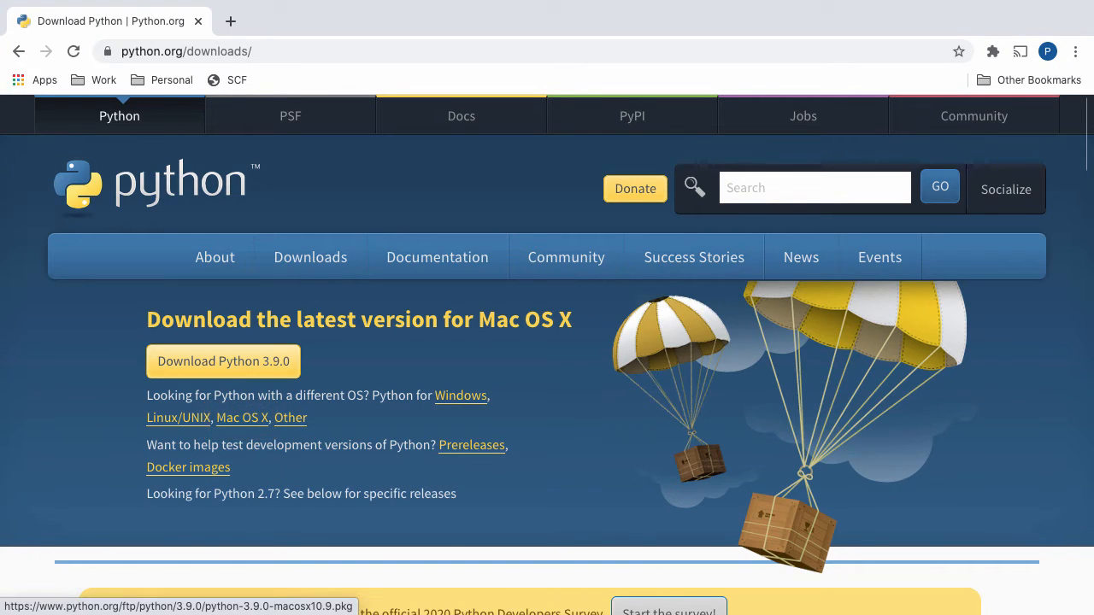
# Download Python 3.9.0 for Mac OS X from python.org and open the python-3.9.0-macosx10.9.pkg installer from the Downloads folder
pyautogui.click(223, 360)
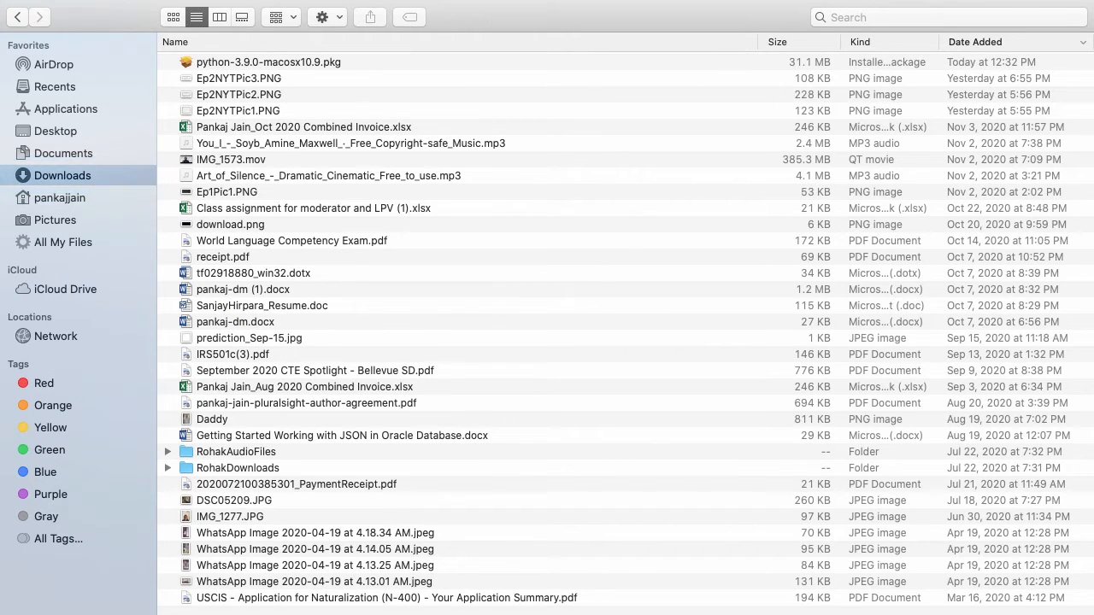
pyautogui.rightClick(376, 63)
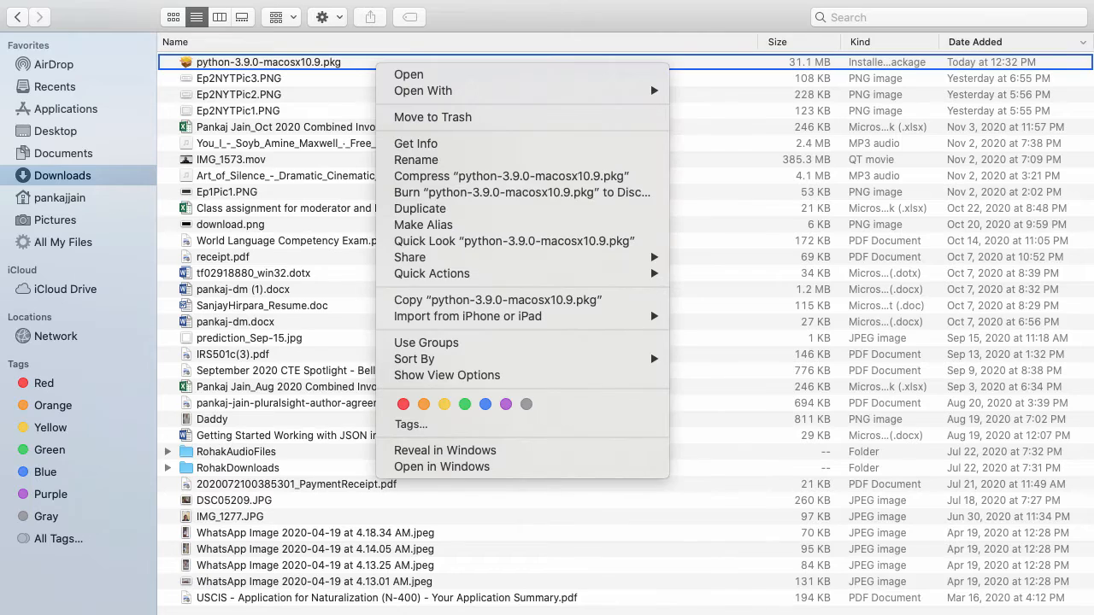
pyautogui.click(410, 75)
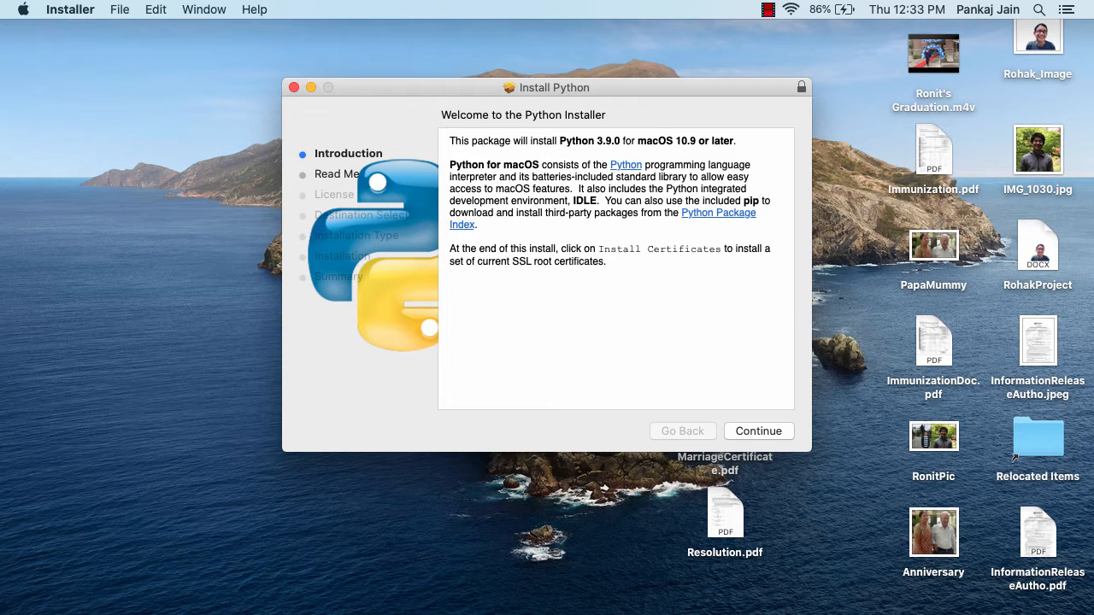
# Proceed through the Python installer's introduction and important information, and agree to the software license agreement
pyautogui.click(758, 431)
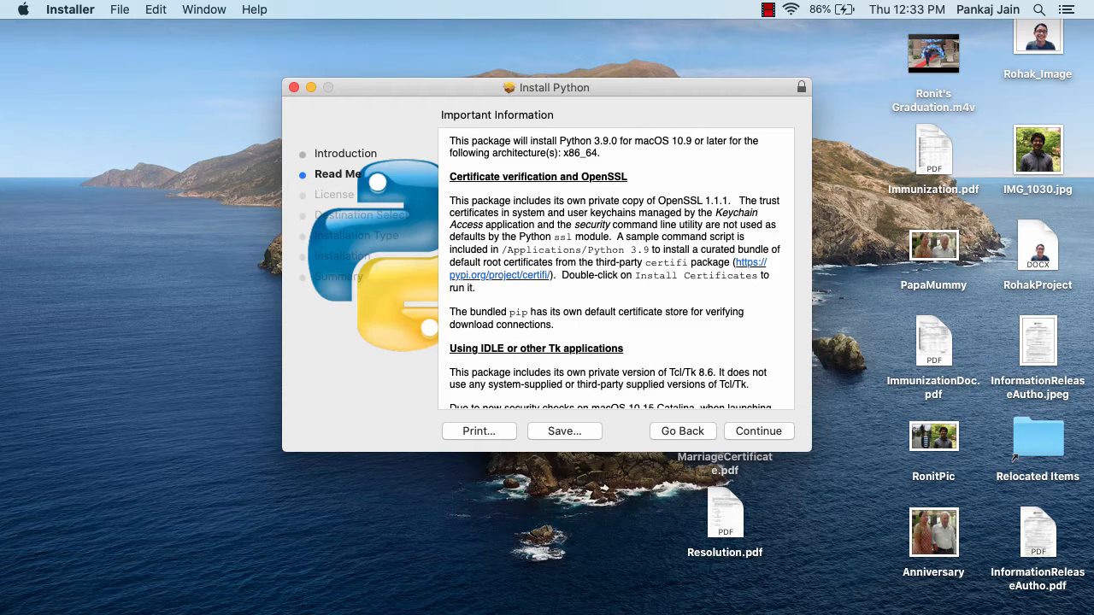
pyautogui.click(759, 431)
pyautogui.click(759, 432)
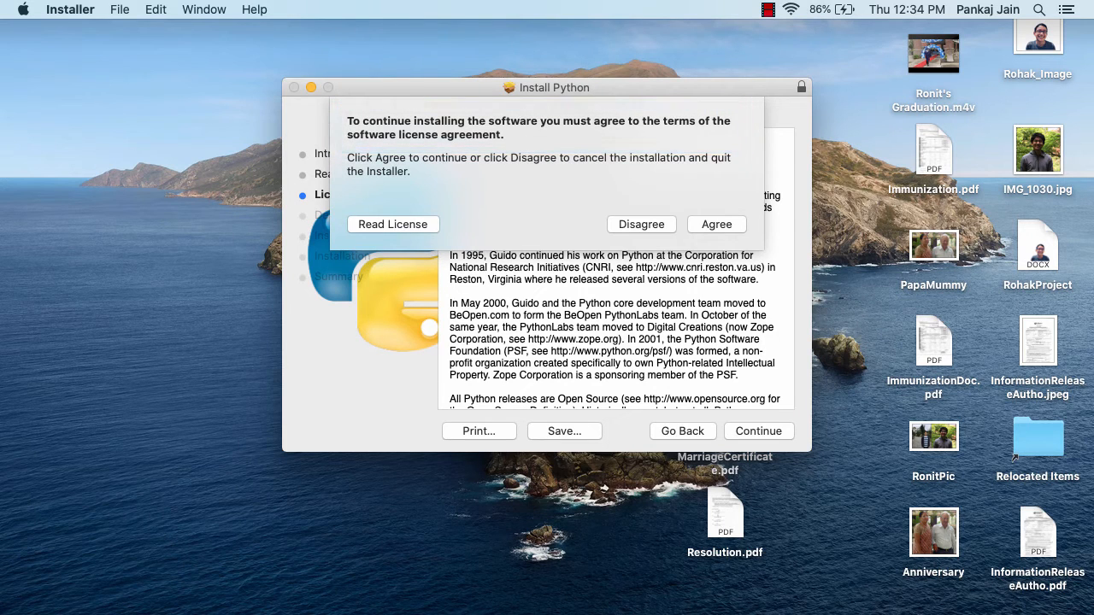
pyautogui.click(716, 224)
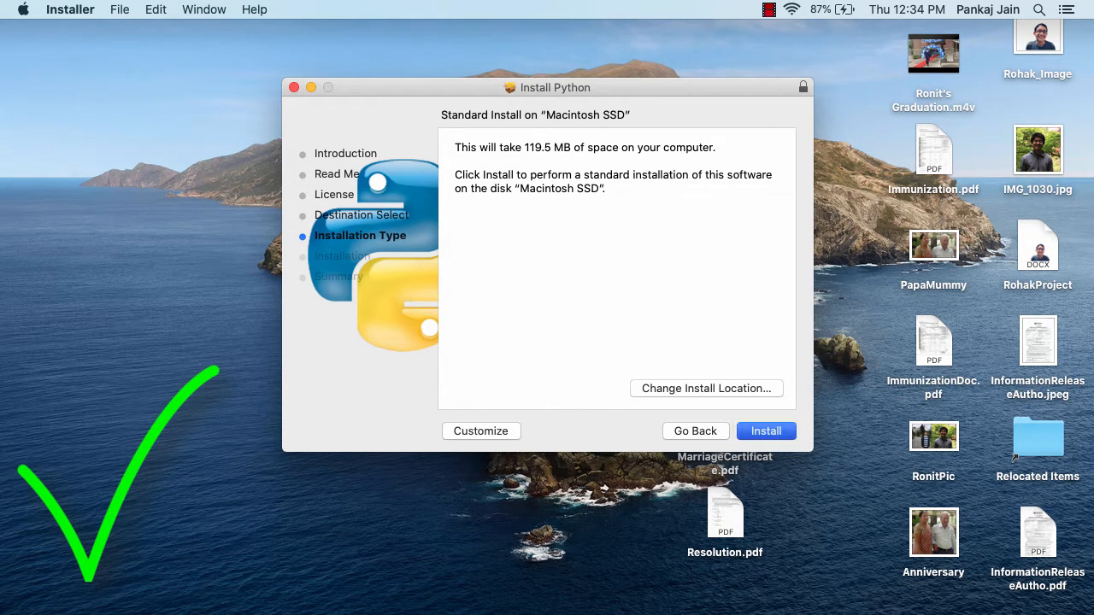
# Start the standard Python installation on Macintosh SSD and authorize it with the account password
pyautogui.press('Return')
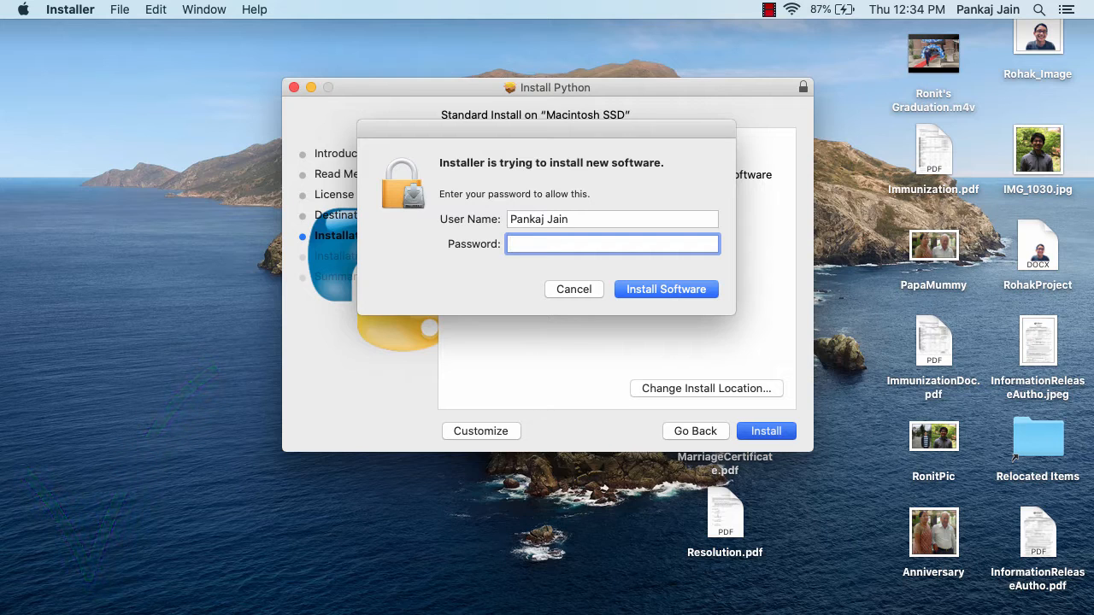
pyautogui.write('••••••••')
pyautogui.press('Return')
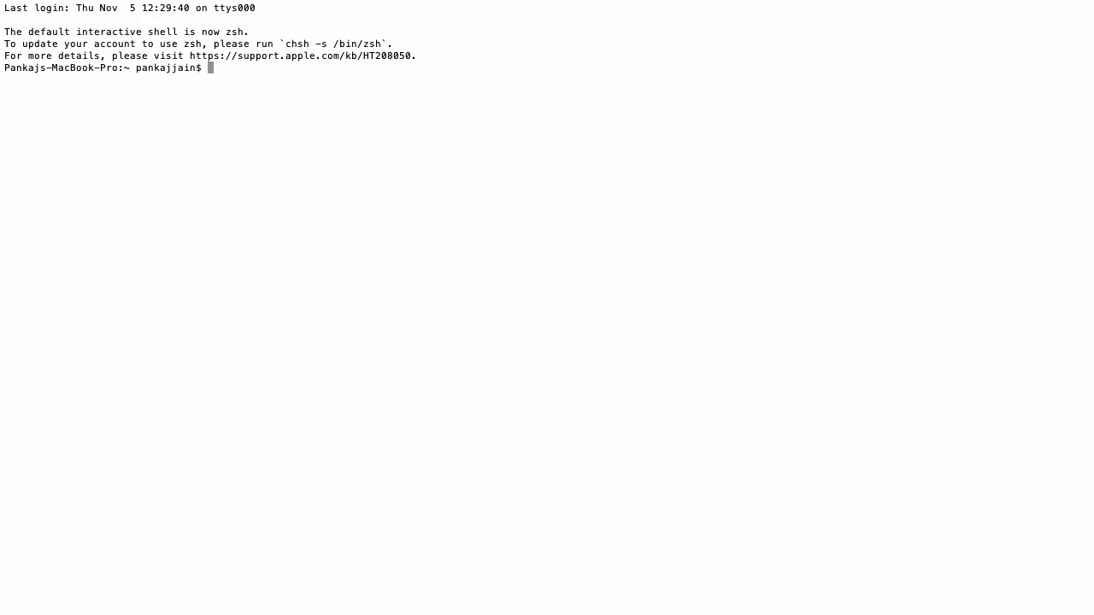
# Run python3 in a new Terminal session to verify the Python installation
pyautogui.write('python3')
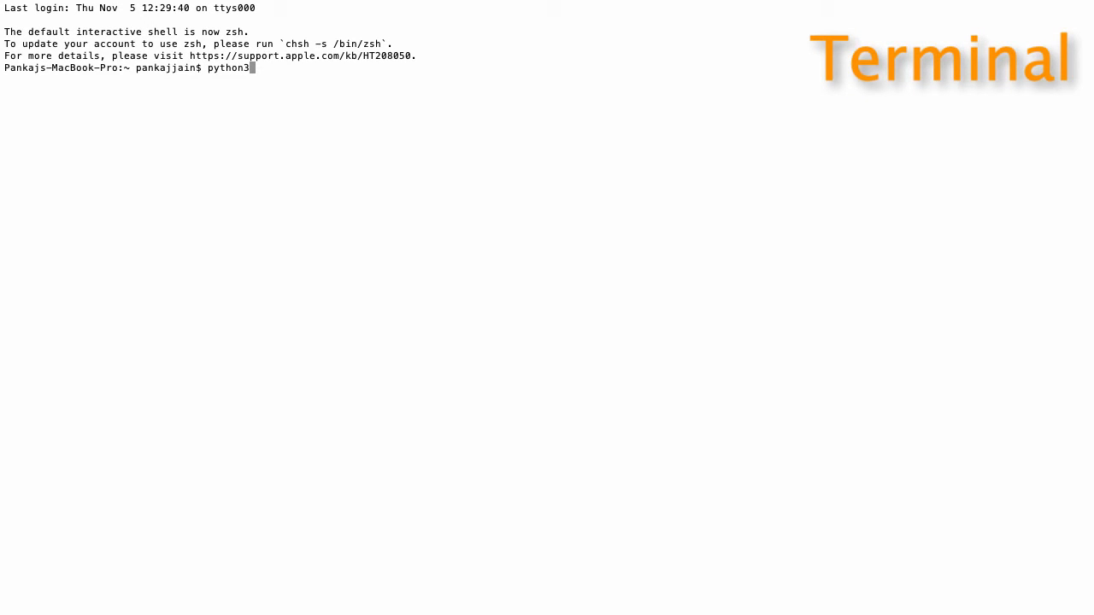
pyautogui.press('Return')
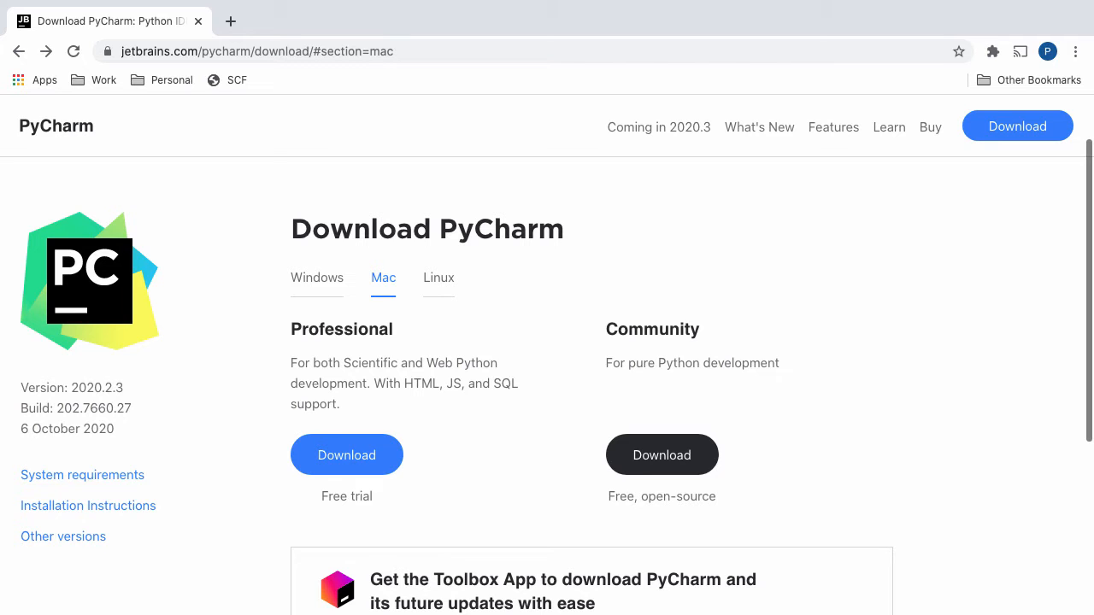
# Download PyCharm Community for Mac from the JetBrains site, open its disk image and copy PyCharm CE into the Applications folder
pyautogui.click(661, 455)
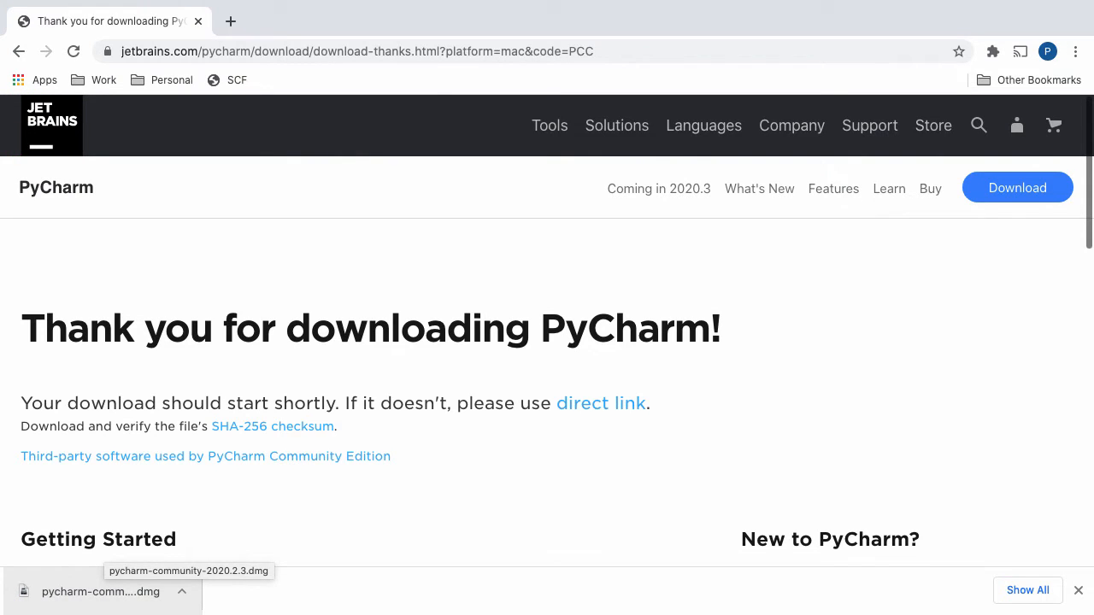
pyautogui.click(100, 591)
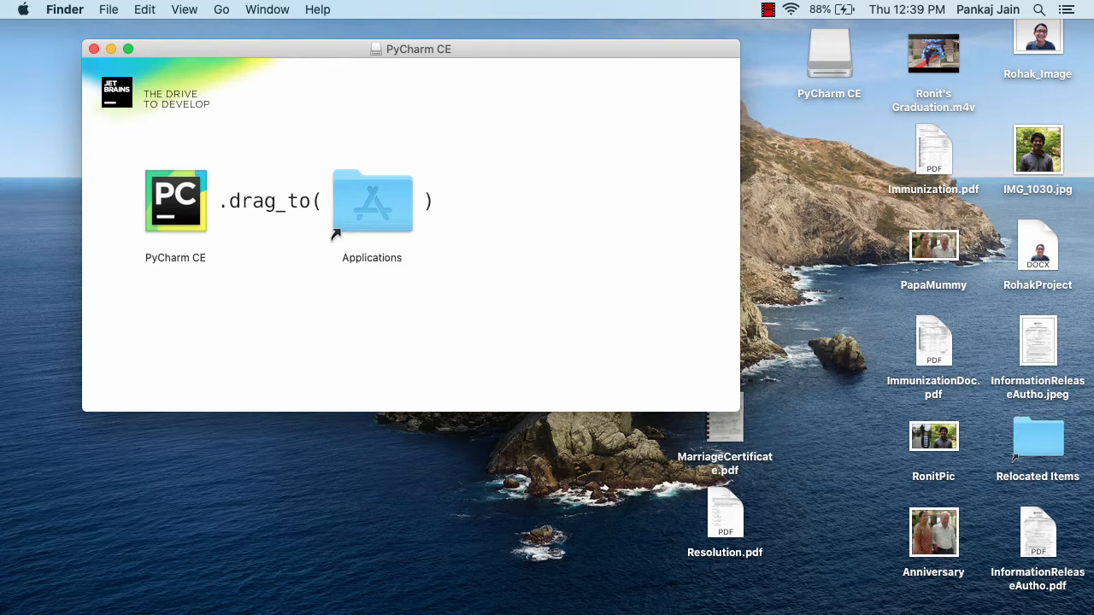
pyautogui.click(176, 202)
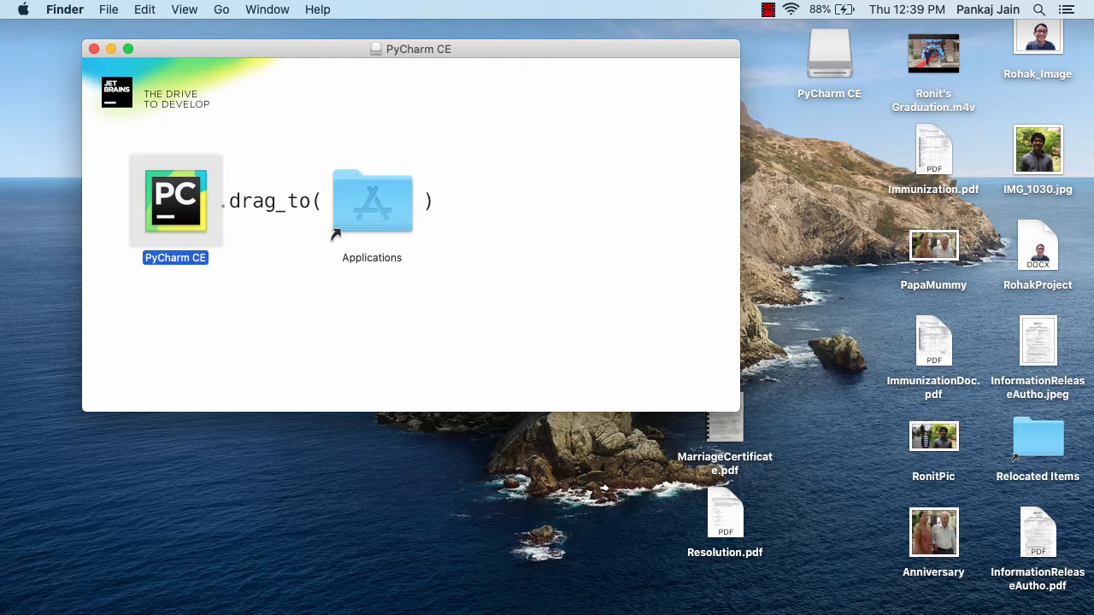
pyautogui.moveTo(177, 229); pyautogui.dragTo(366, 229)
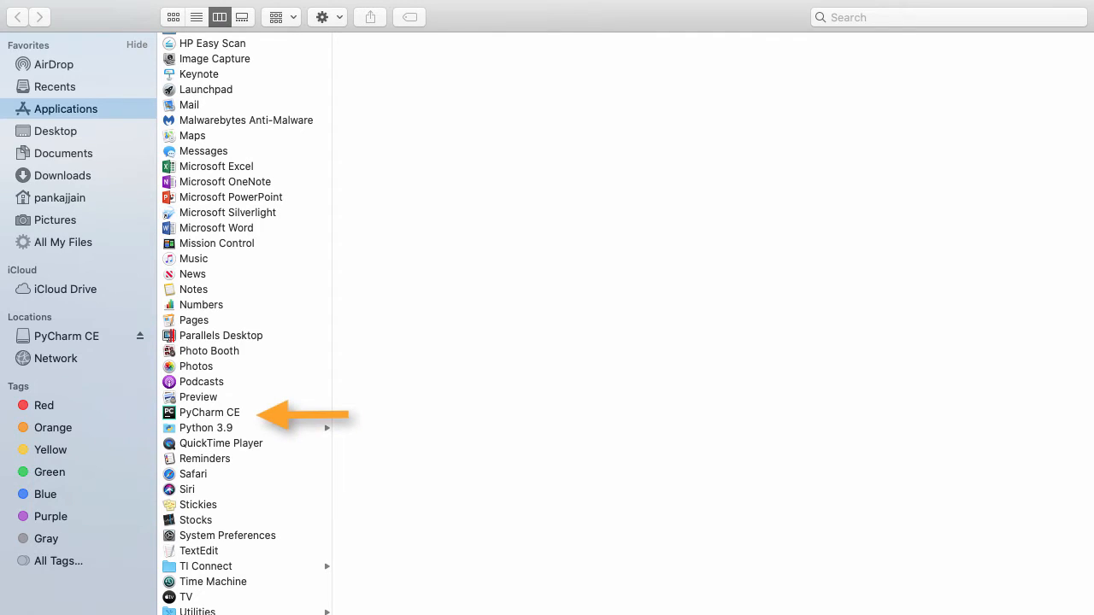
# Launch PyCharm CE from Applications, allow the downloaded app to open and accept the JetBrains Privacy Policy terms
pyautogui.doubleClick(210, 413)
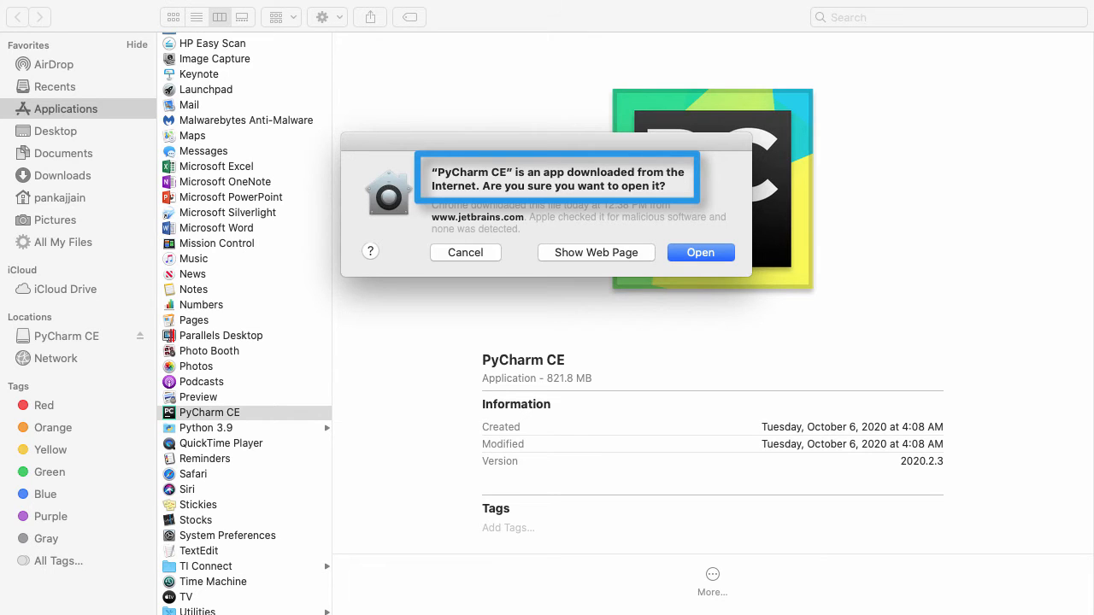
pyautogui.press('Return')
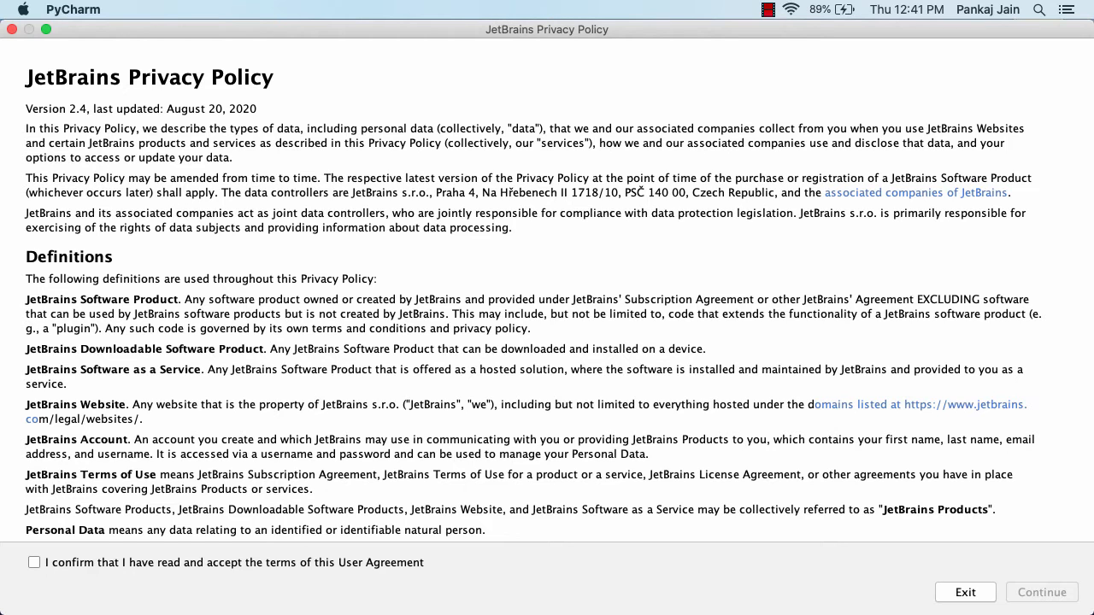
pyautogui.click(34, 563)
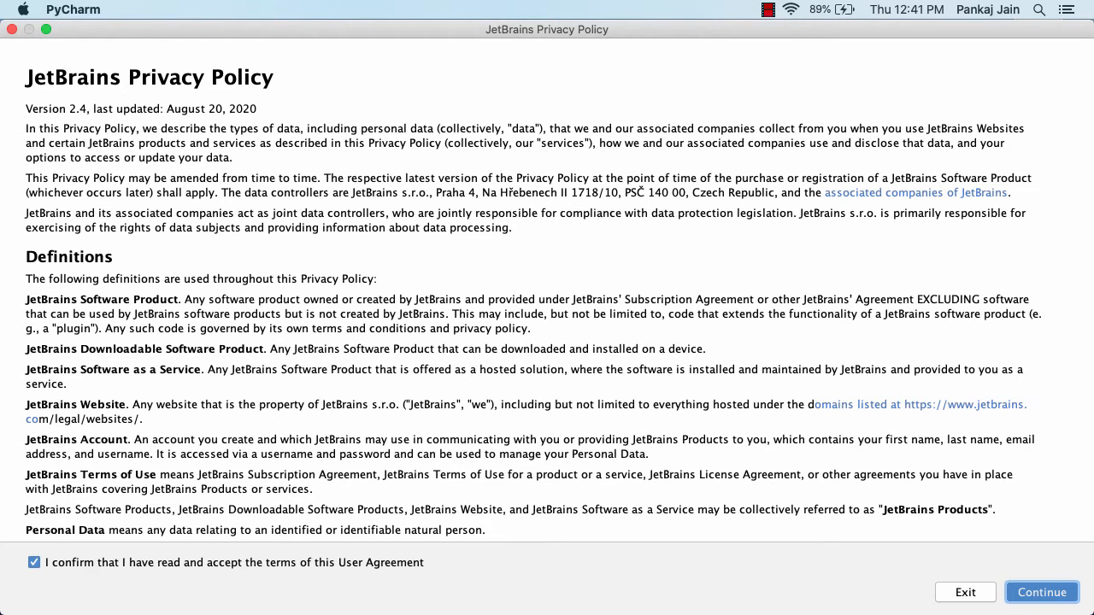
pyautogui.press('Return')
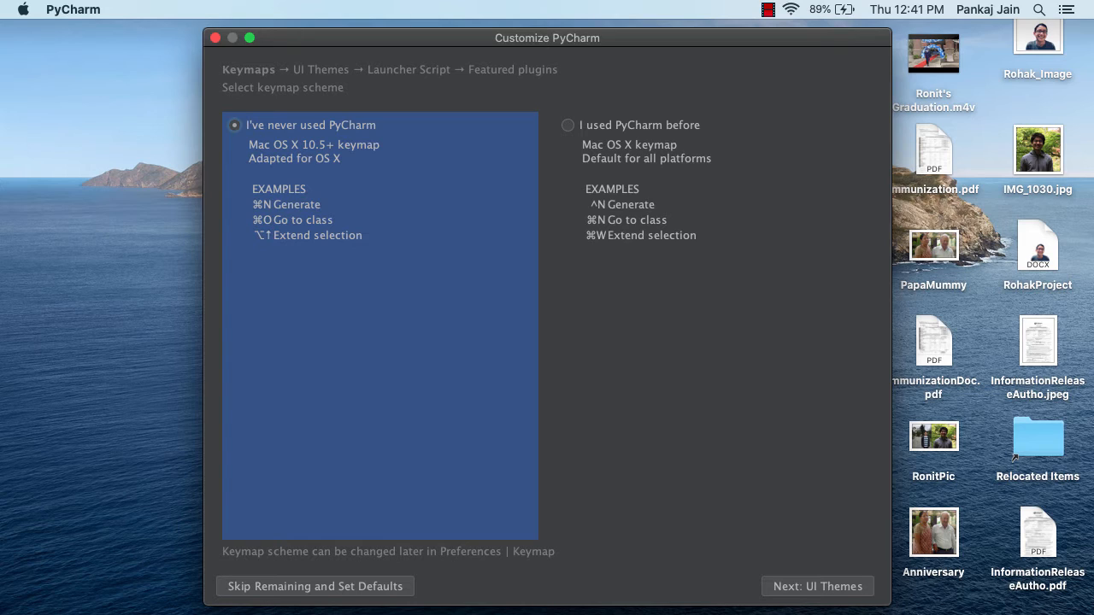
# Complete the PyCharm setup with the new-user keymap, the Darcula theme, a launcher script at /usr/local/bin/charm and no featured plugins
pyautogui.click(818, 586)
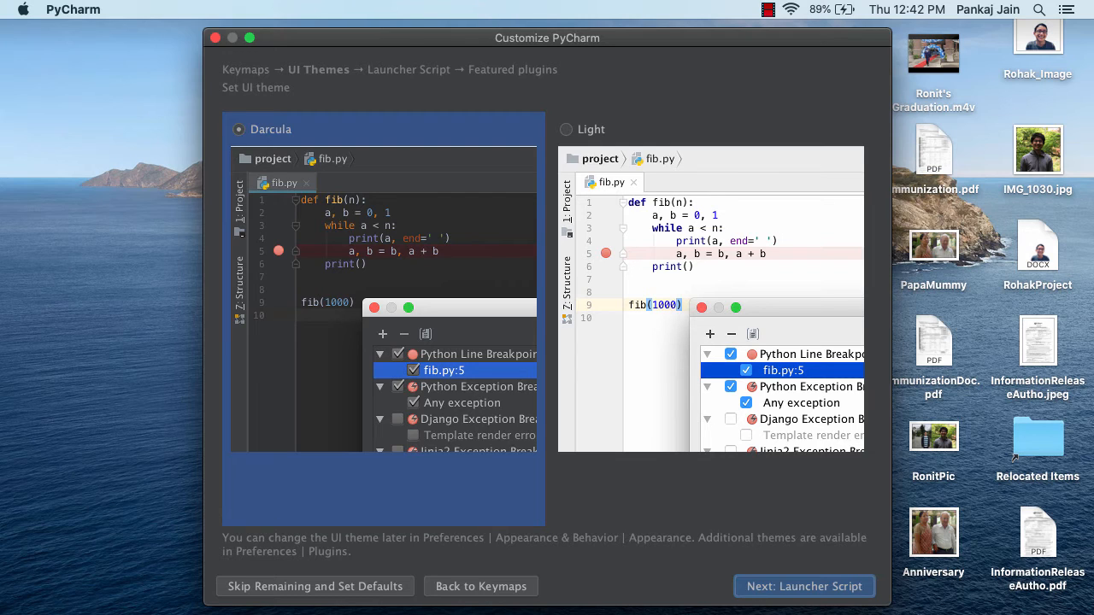
pyautogui.press('Return')
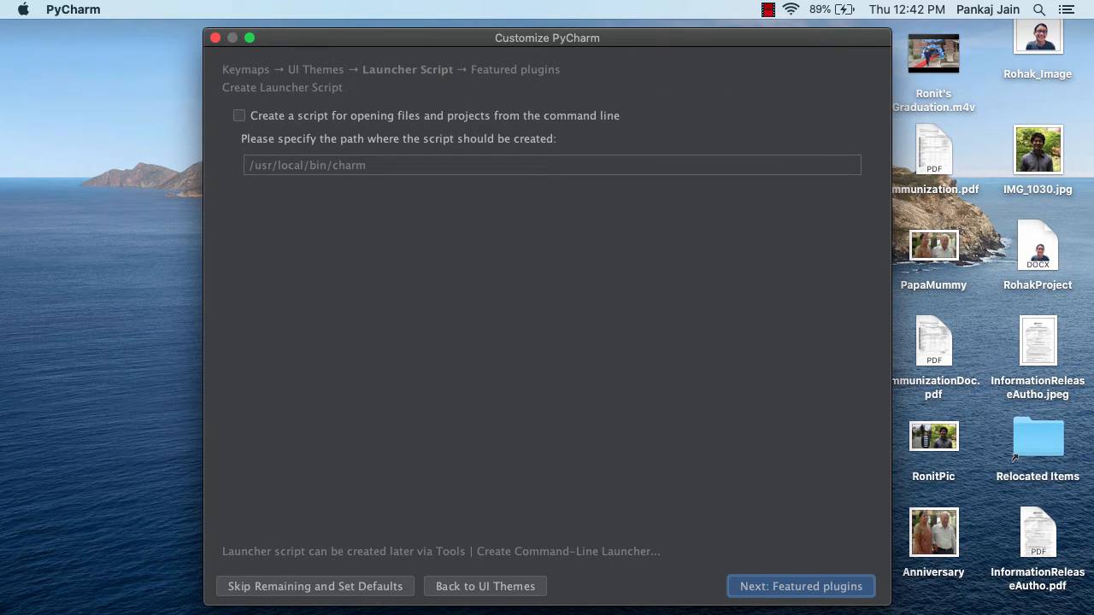
pyautogui.click(239, 115)
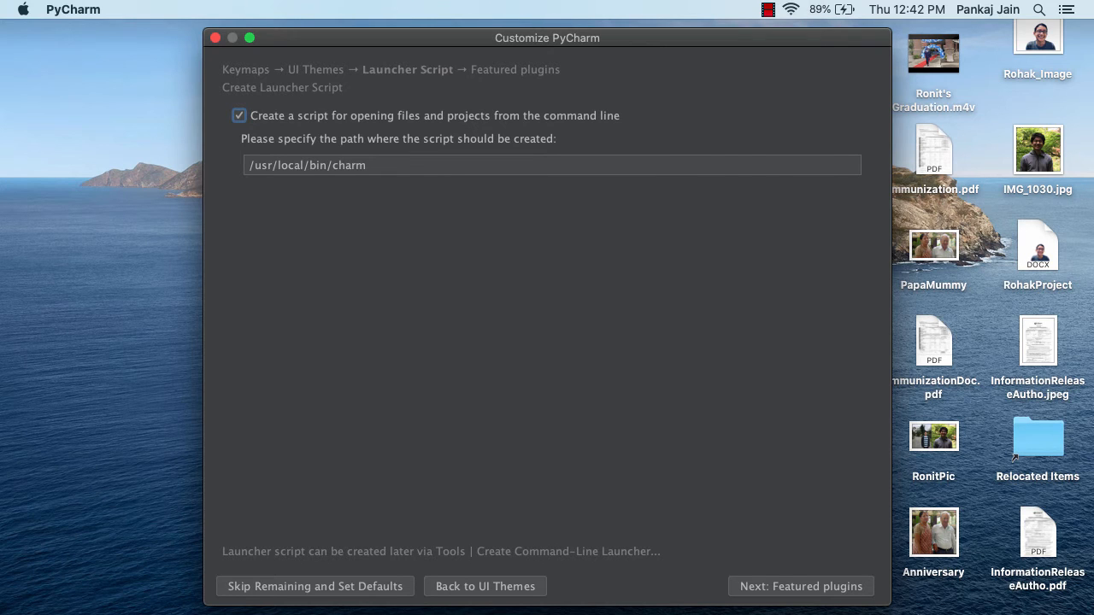
pyautogui.click(800, 587)
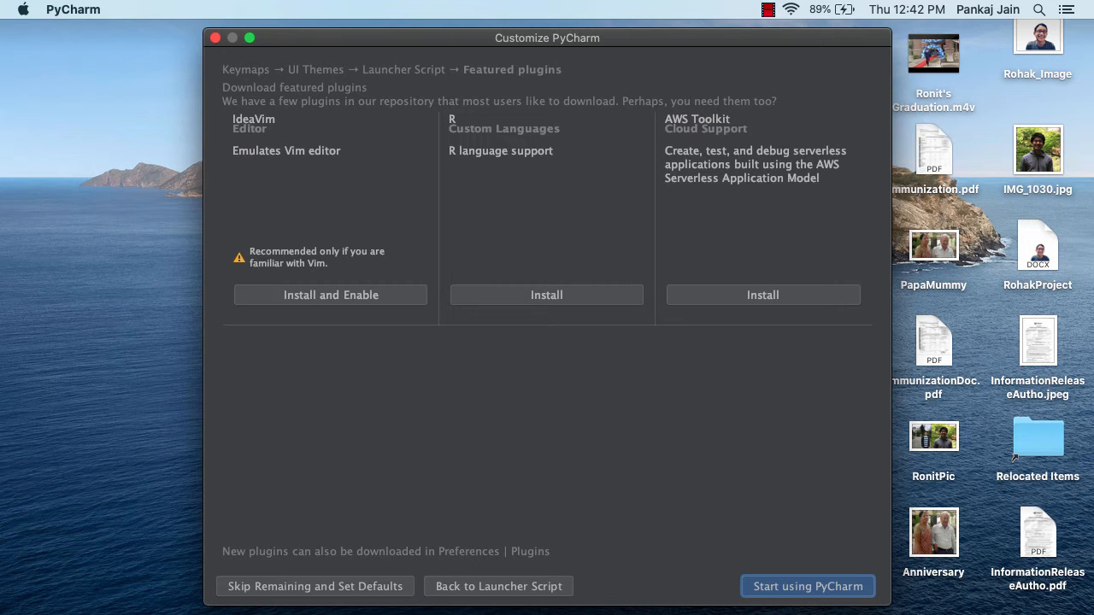
pyautogui.press('Return')
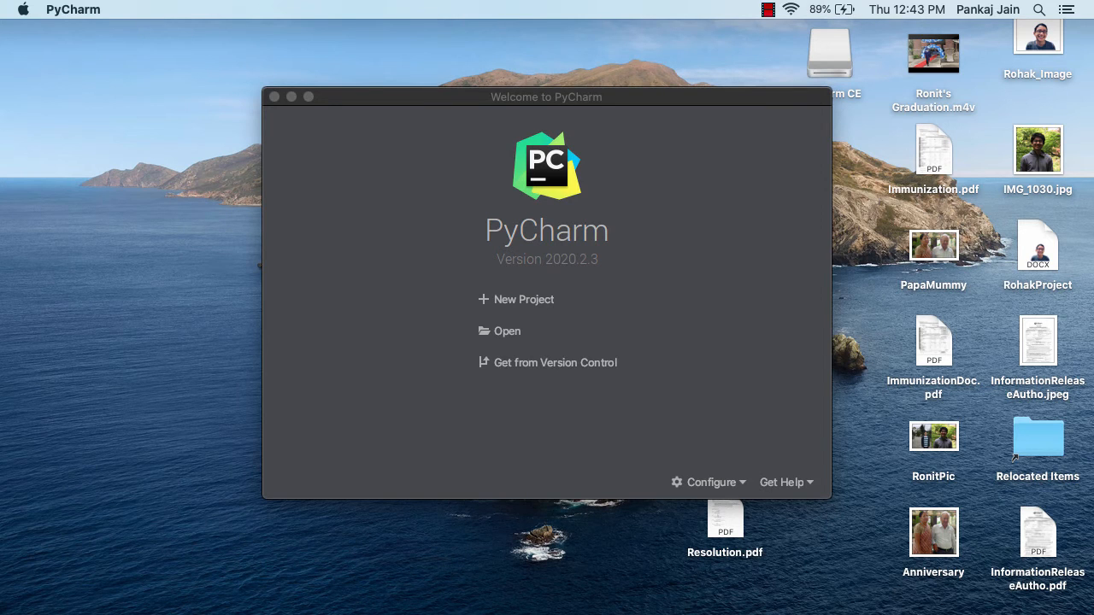
# Create a new project named NewspaperScrape with a Virtualenv environment based on /usr/local/bin/python3.9 and a main.py welcome script
pyautogui.click(524, 300)
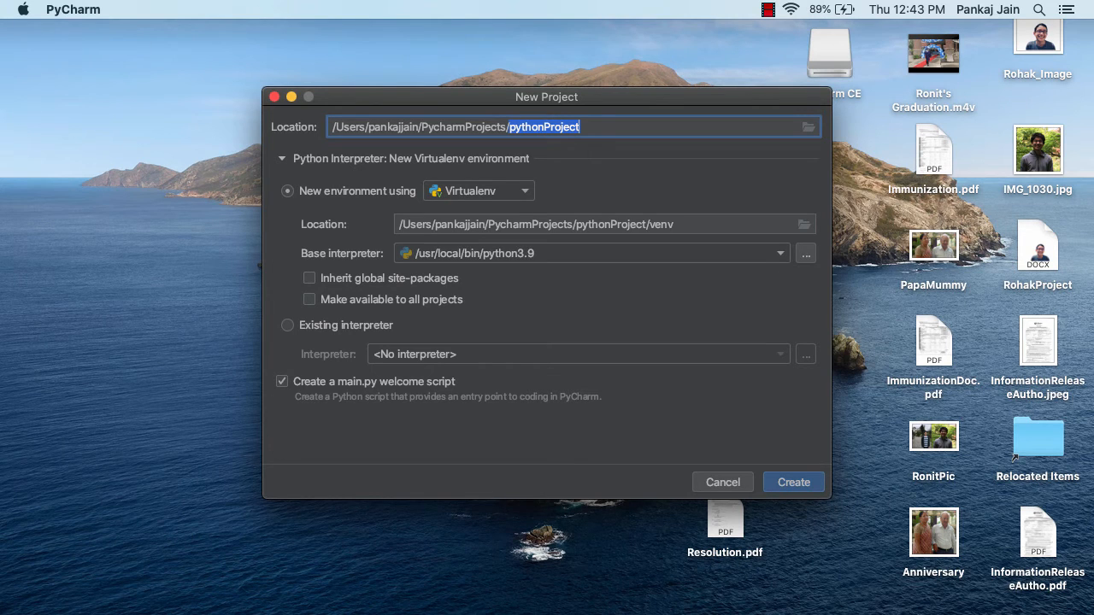
pyautogui.write('NewspaperScrape')
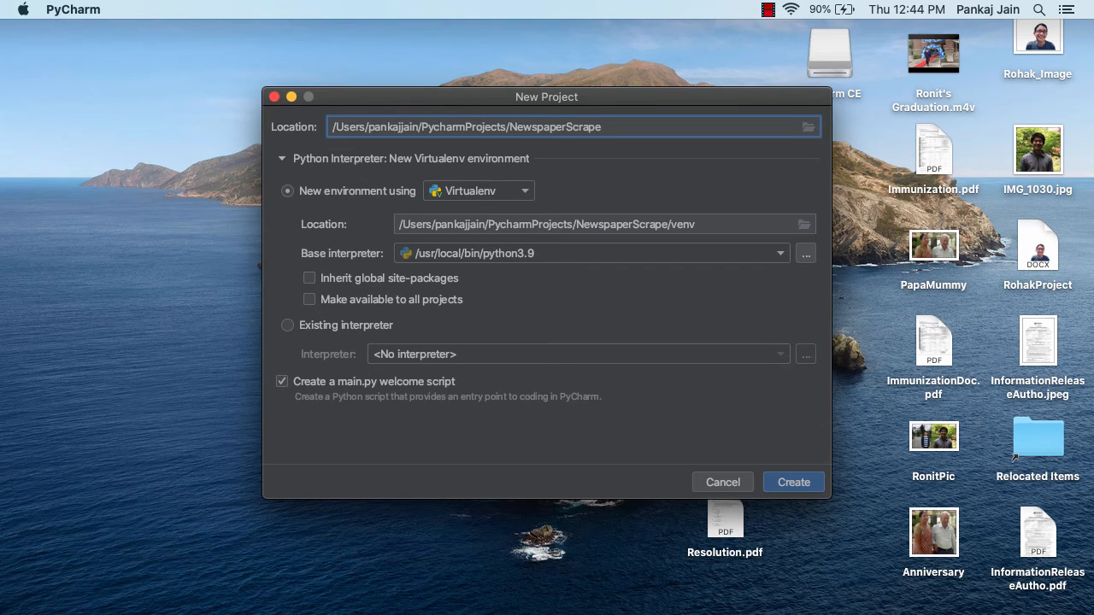
pyautogui.click(780, 253)
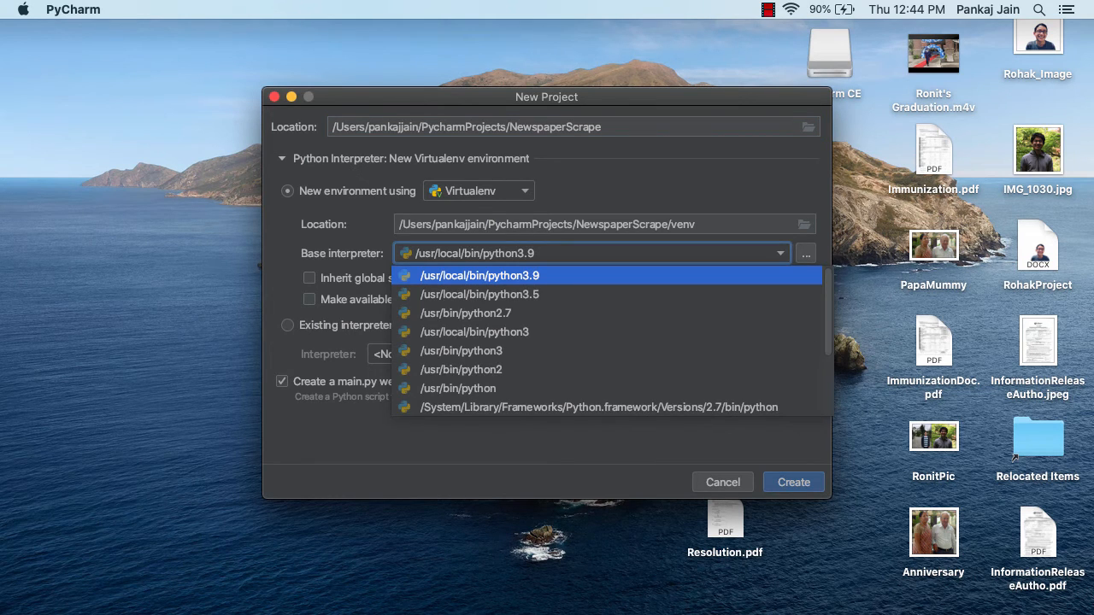
pyautogui.press('Escape')
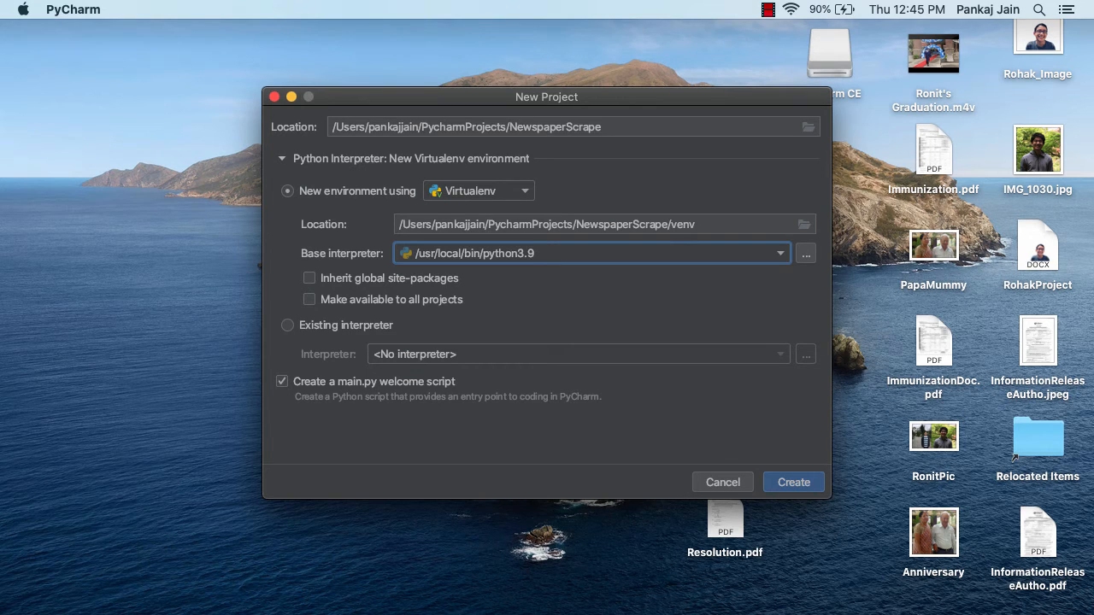
pyautogui.press('Return')
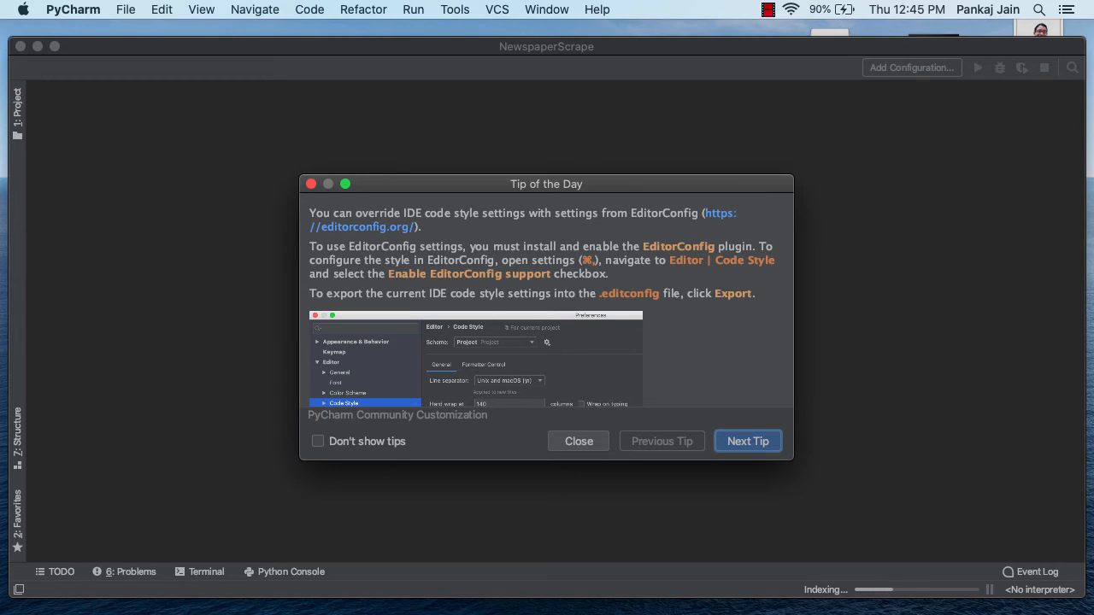
# Dismiss the Tip of the Day and run the main.py sample script
pyautogui.press('Escape')
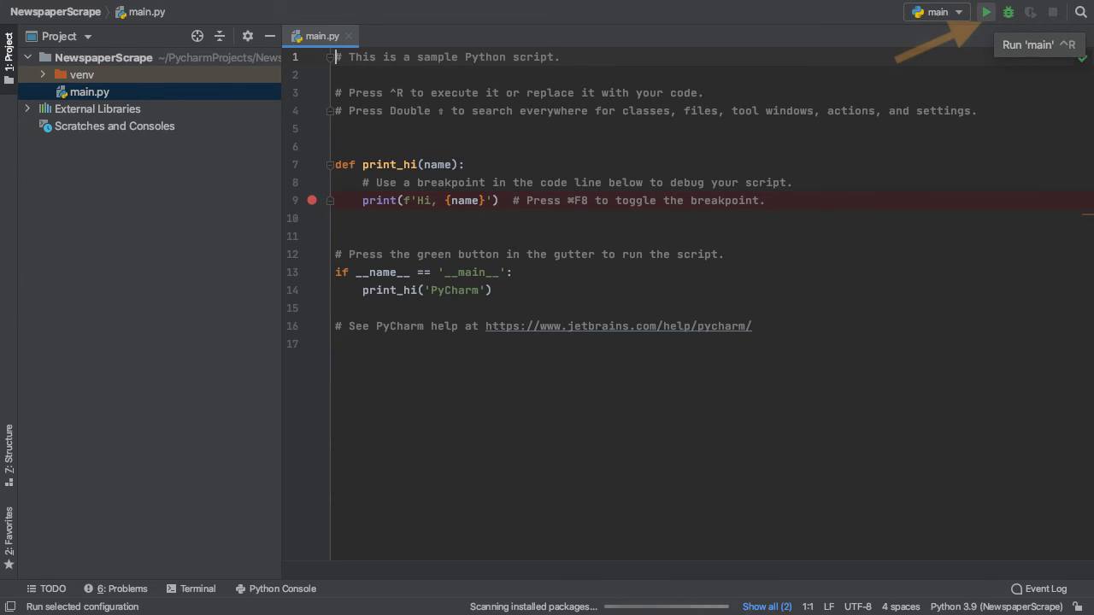
pyautogui.click(985, 12)
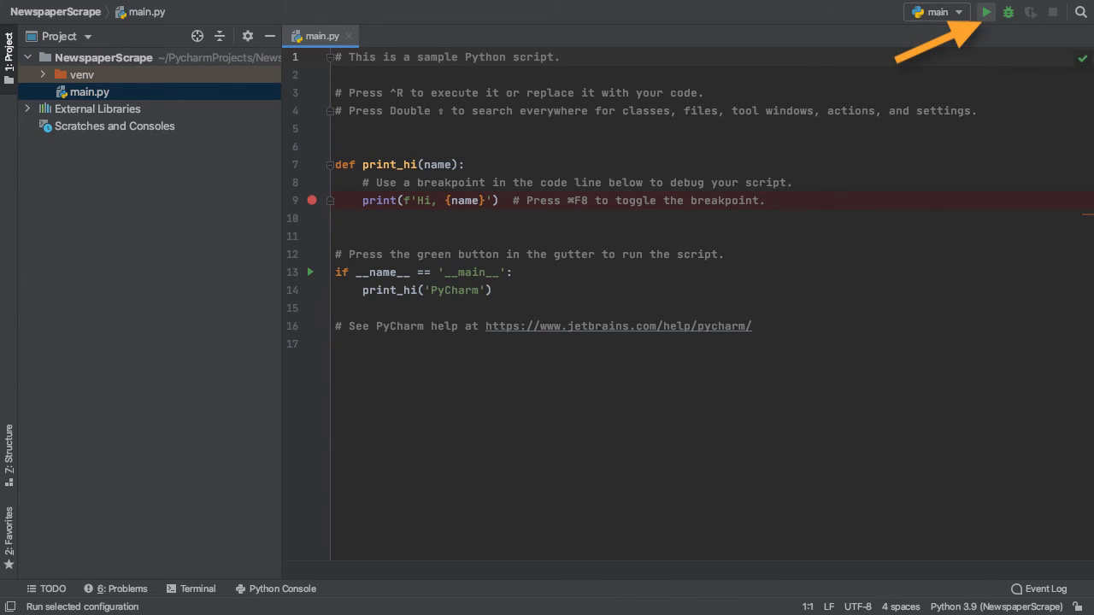